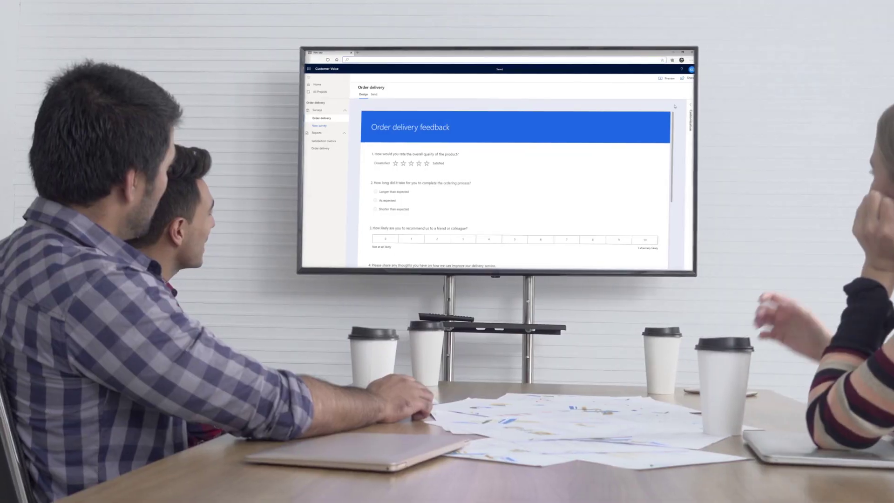
Expand the survey's customization options and show its CSAT score and sentiment metrics.
{"action": "left_click", "coordinate": [680, 106]}
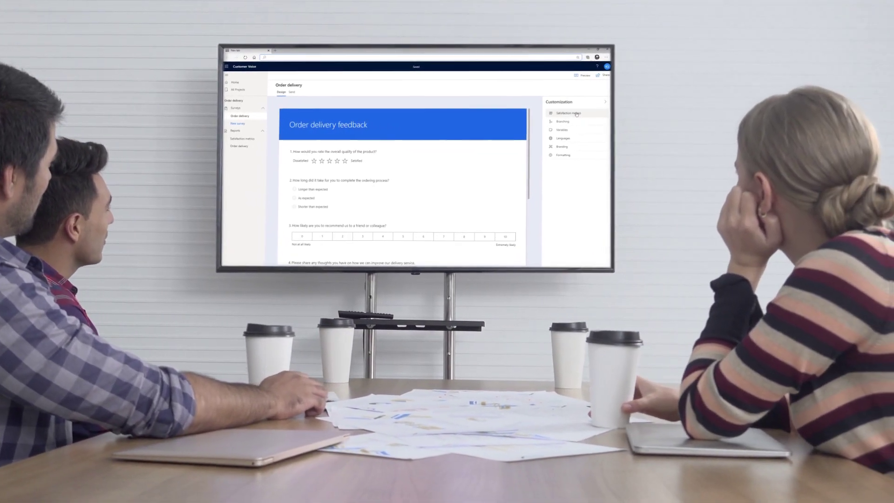
{"action": "left_click", "coordinate": [594, 115]}
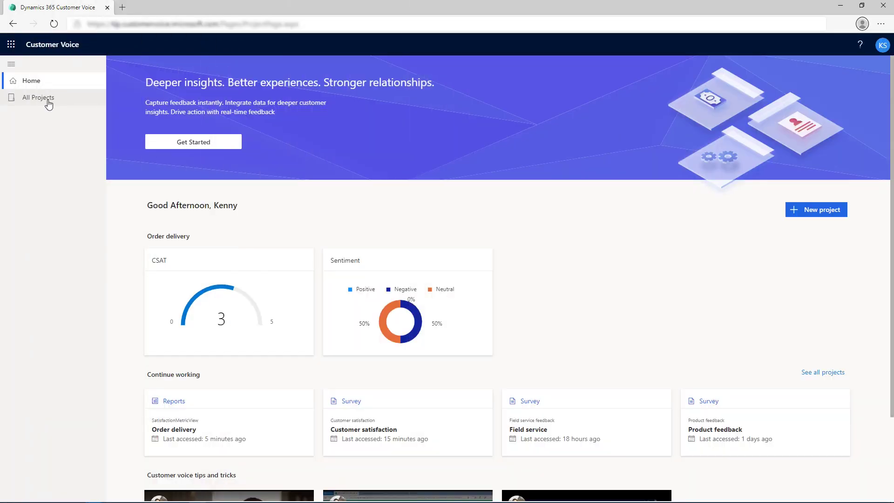
{"action": "left_click", "coordinate": [49, 103]}
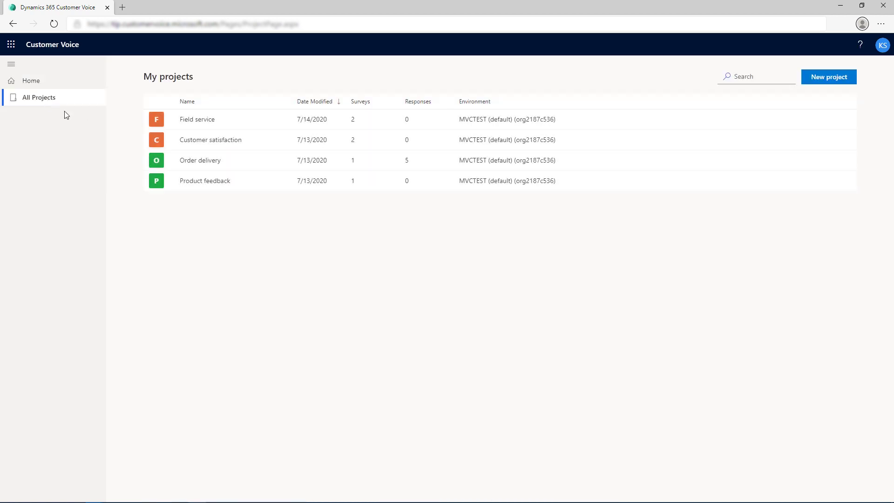
{"action": "left_click", "coordinate": [185, 161]}
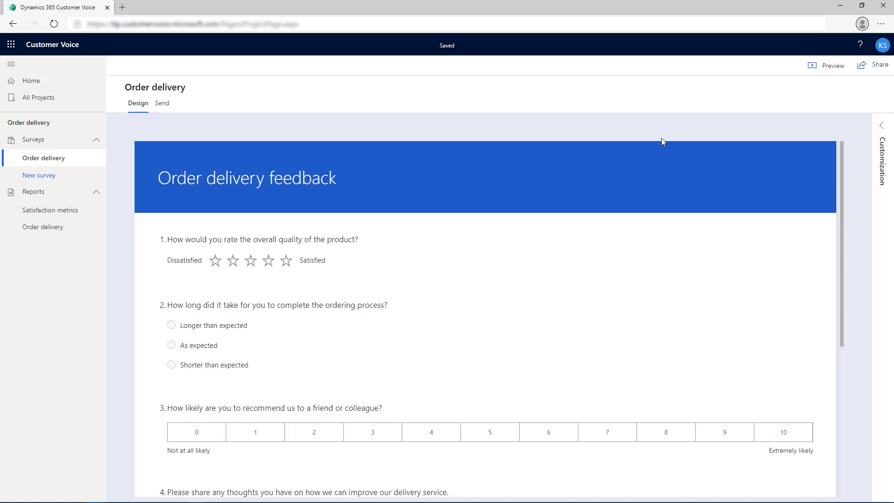
{"action": "left_click", "coordinate": [878, 127]}
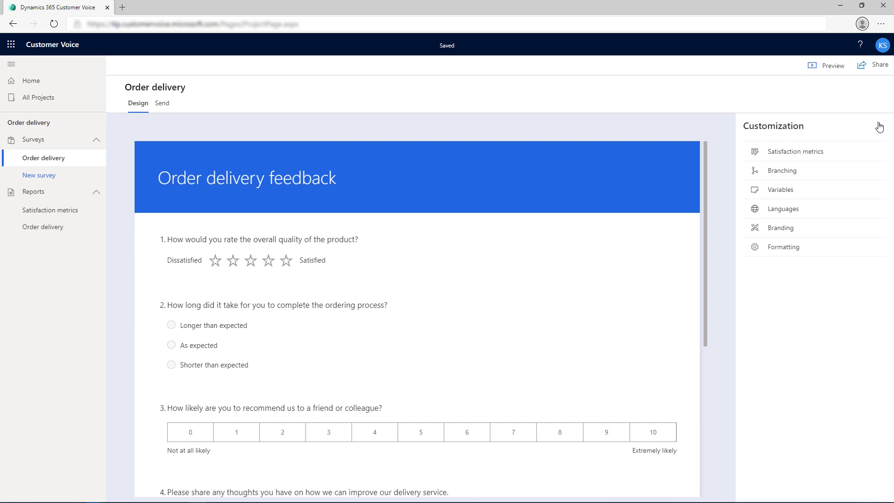
{"action": "left_click", "coordinate": [20, 83]}
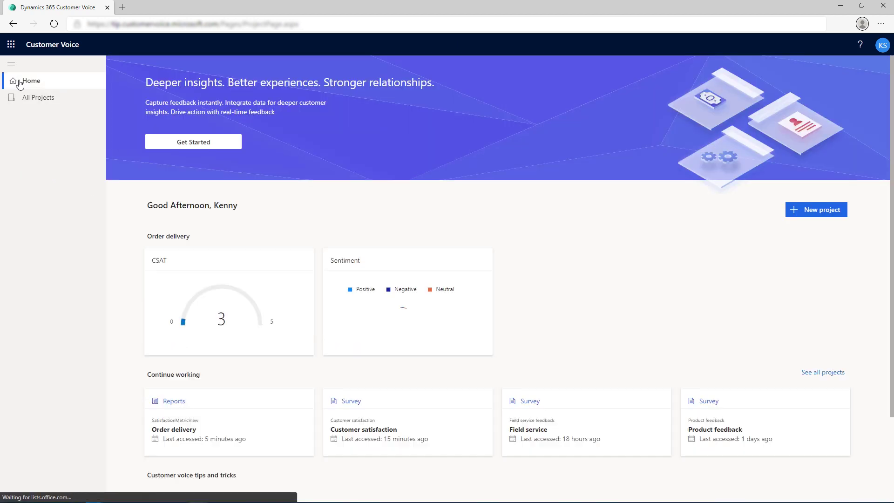
Create a Service visit template project in the default location, producing a Field service feedback survey.
{"action": "left_click", "coordinate": [201, 145]}
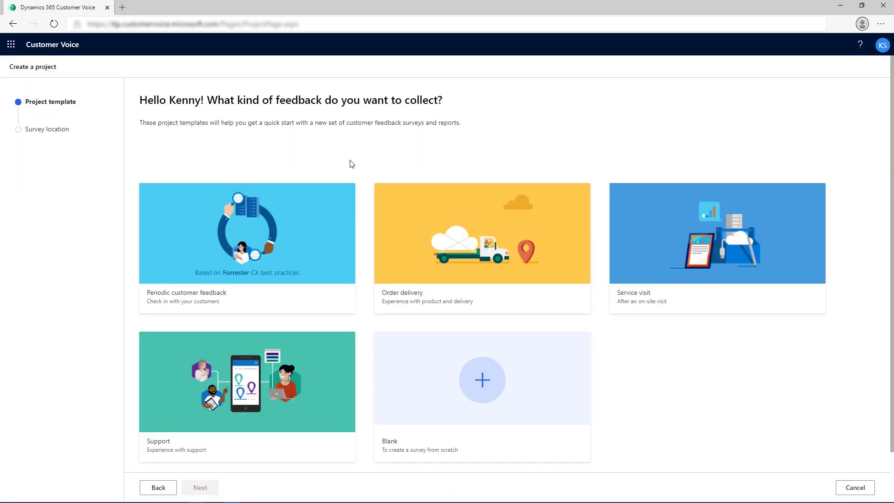
{"action": "left_click", "coordinate": [680, 213]}
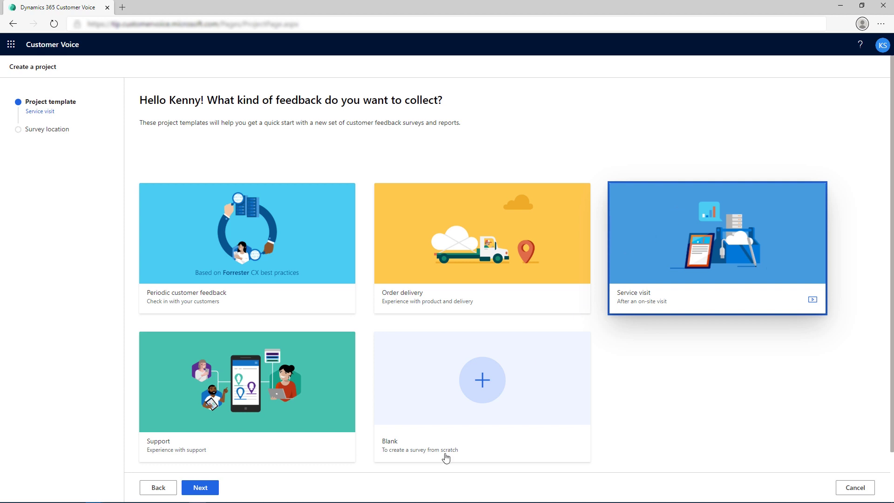
{"action": "left_click", "coordinate": [214, 486]}
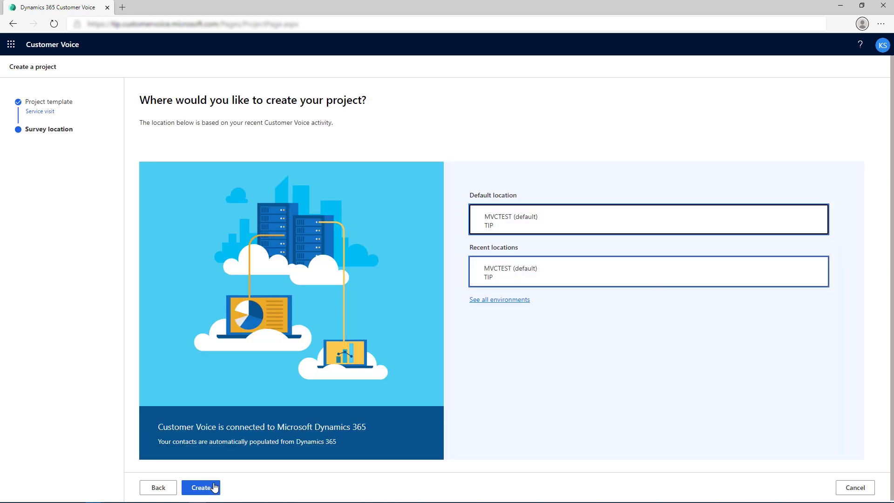
{"action": "left_click", "coordinate": [214, 486]}
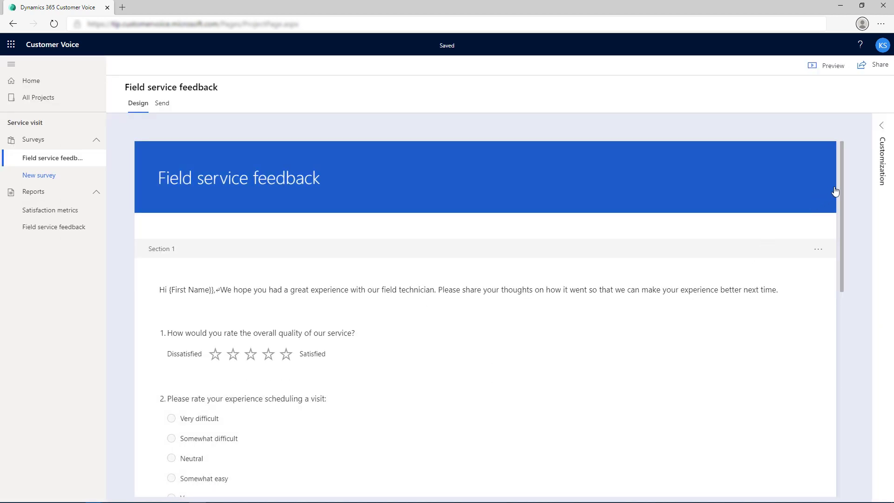
{"action": "left_click", "coordinate": [880, 132]}
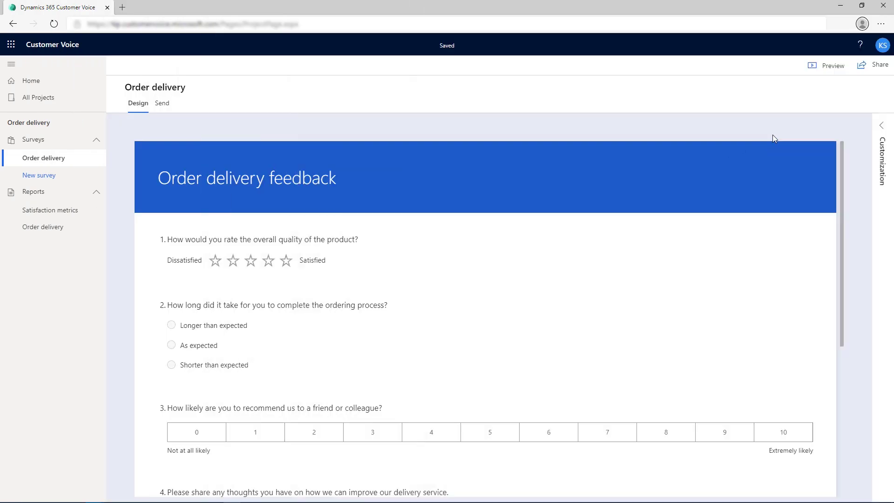
Open Order delivery's satisfaction metrics and inspect Net Promoter Score, Customer satisfaction and Product sentiment.
{"action": "left_click", "coordinate": [882, 124]}
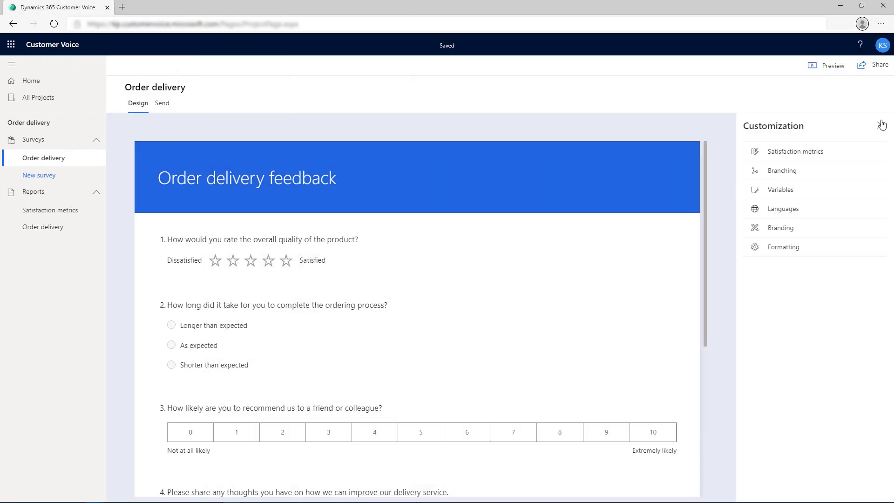
{"action": "left_click", "coordinate": [813, 154]}
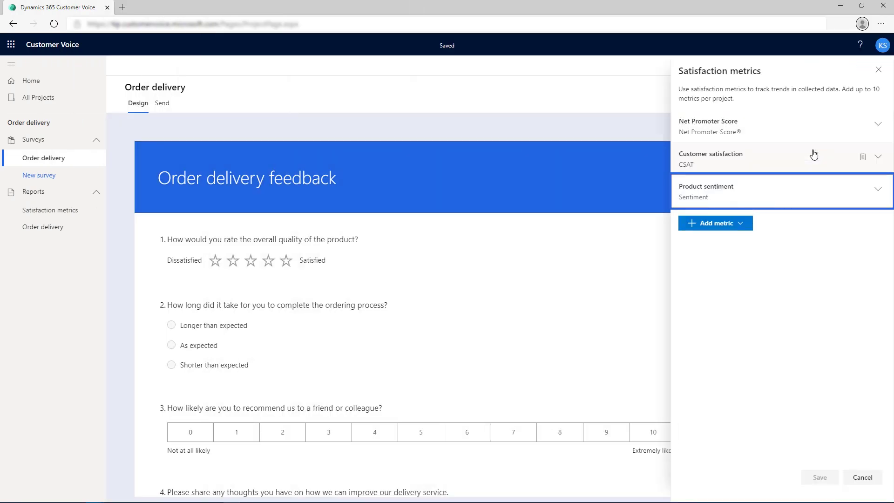
{"action": "left_click", "coordinate": [878, 124]}
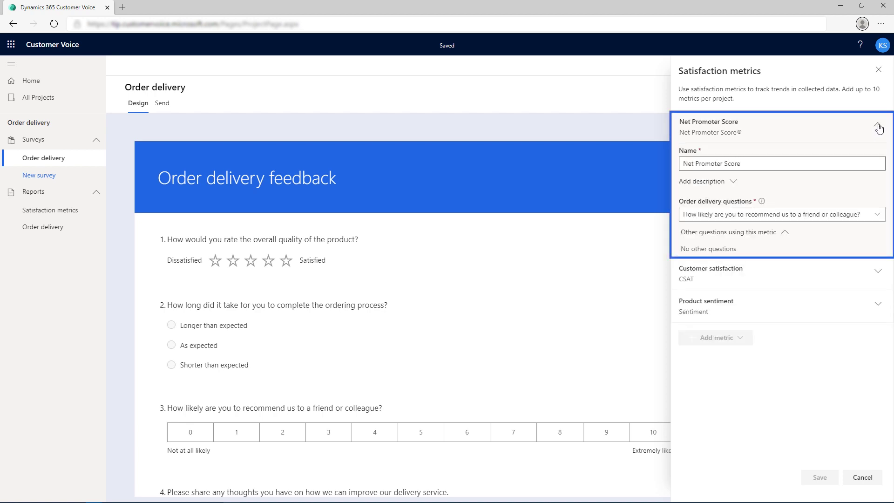
{"action": "left_click", "coordinate": [878, 124]}
{"action": "left_click", "coordinate": [878, 156]}
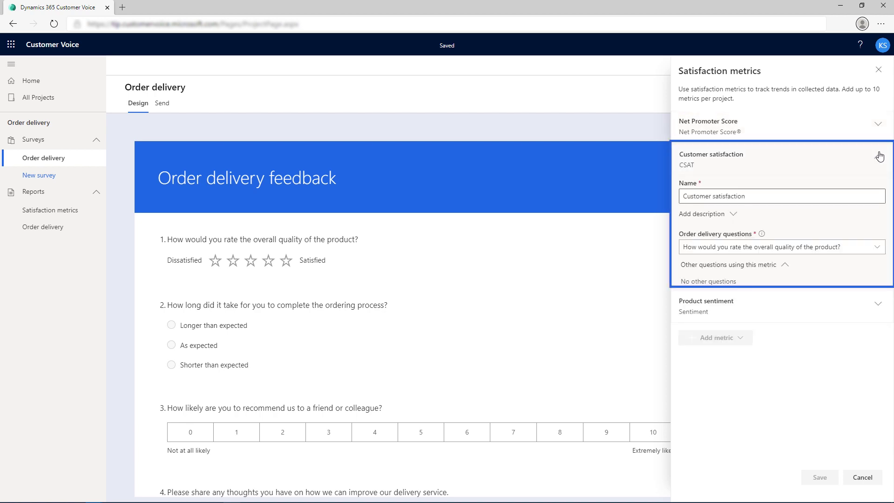
{"action": "left_click", "coordinate": [879, 157]}
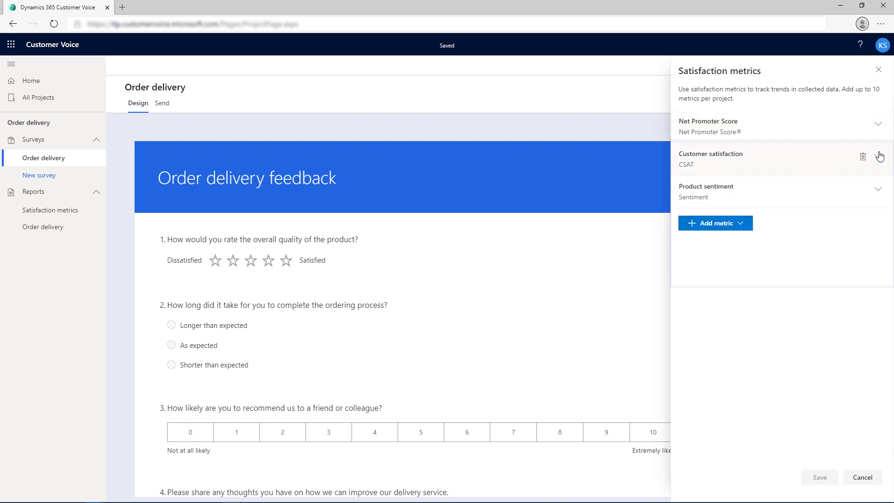
{"action": "left_click", "coordinate": [880, 190]}
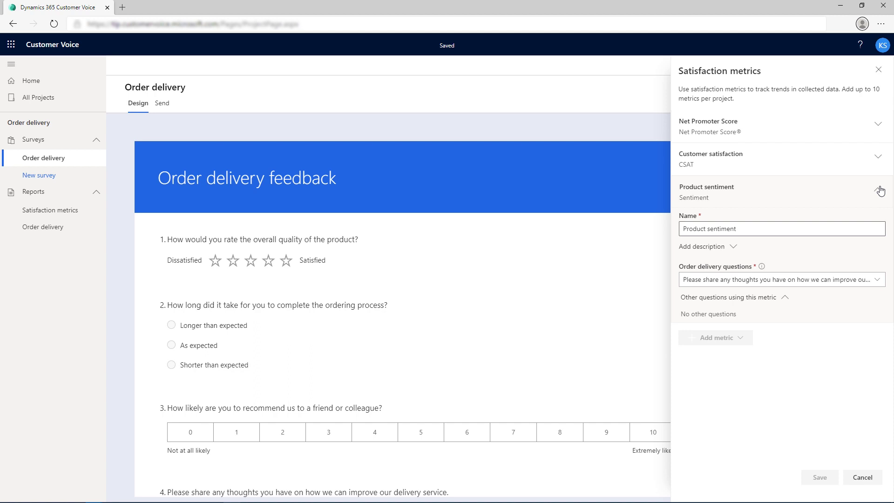
{"action": "left_click", "coordinate": [878, 190]}
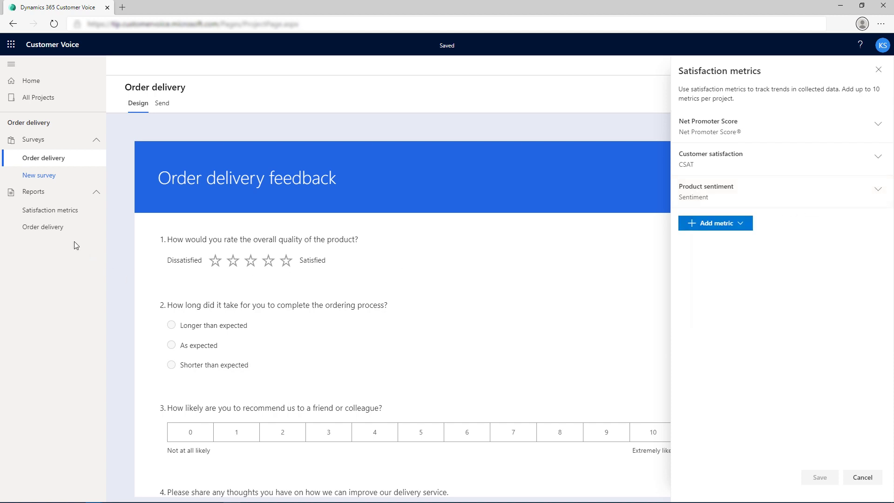
Close the satisfaction metrics settings to return to the Home page.
{"action": "left_click", "coordinate": [53, 213]}
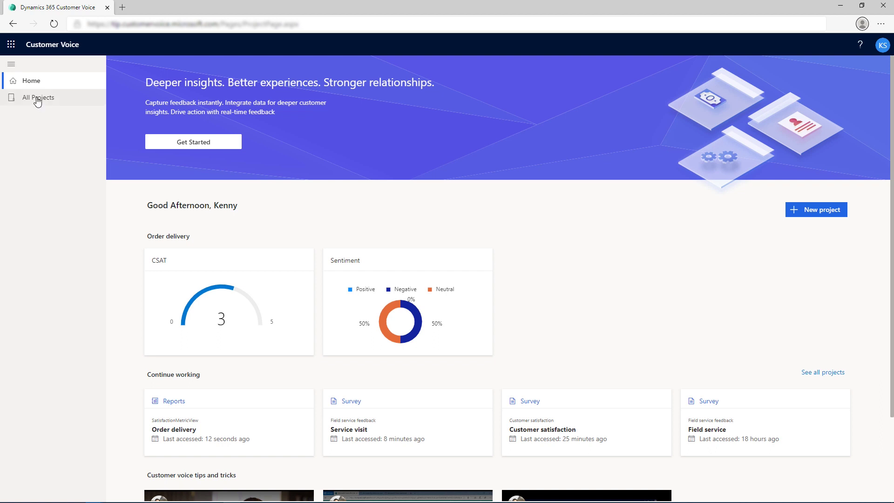
From All Projects, open Order delivery and view its Satisfaction metrics and responses reports.
{"action": "left_click", "coordinate": [38, 100]}
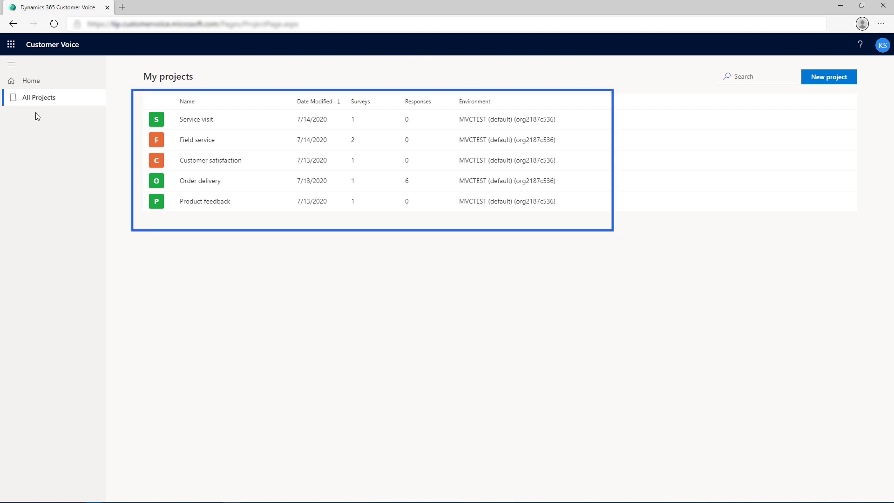
{"action": "left_click", "coordinate": [185, 184]}
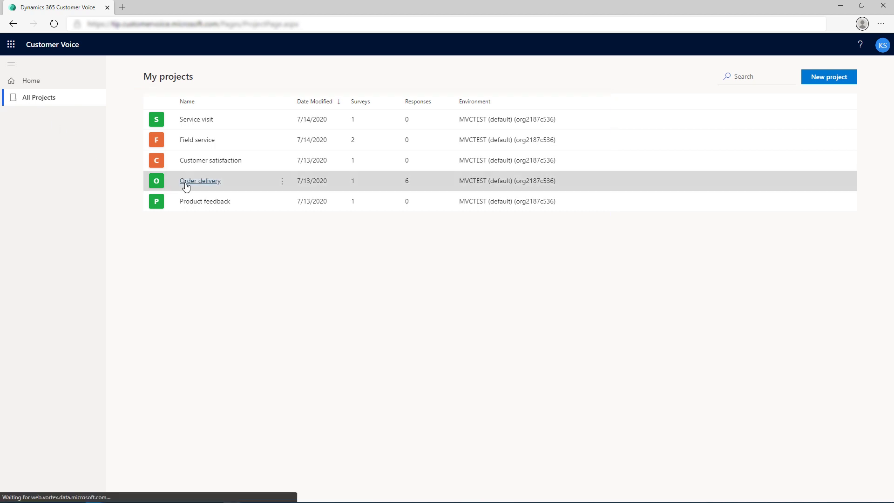
{"action": "left_click", "coordinate": [35, 218]}
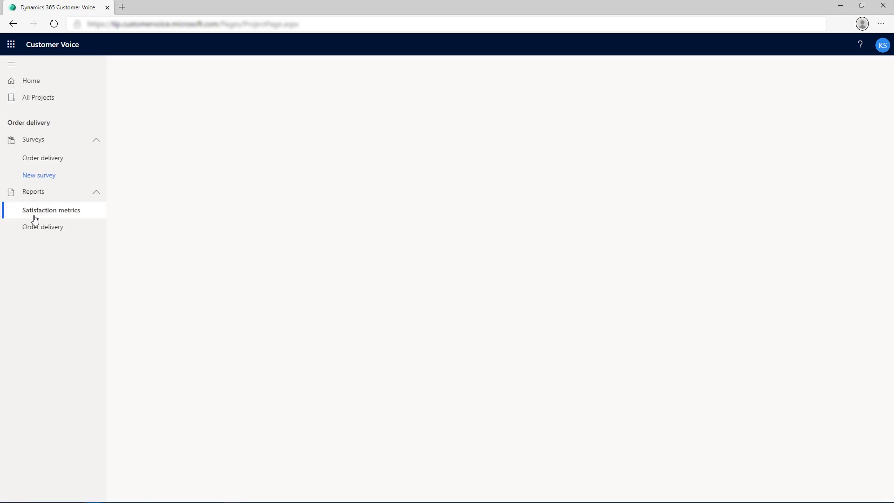
{"action": "left_click", "coordinate": [38, 228]}
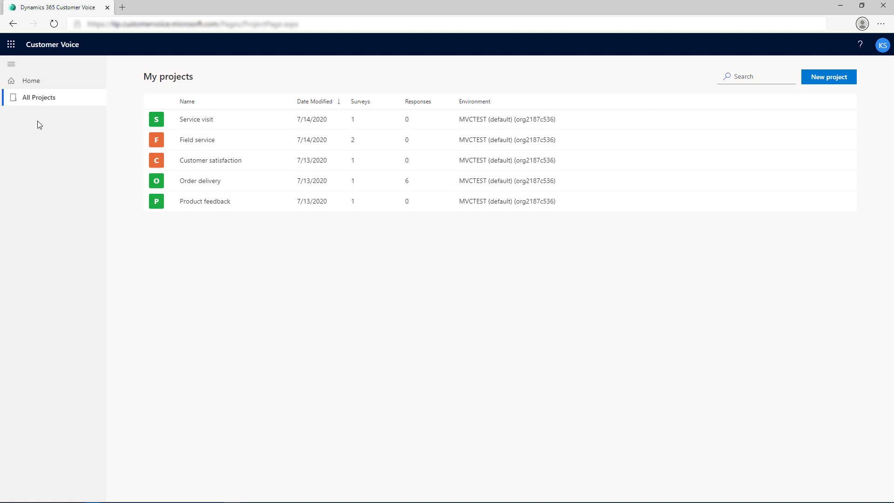
Check the Service visit project's options menu, dismiss it, and open the Order delivery project.
{"action": "mouse_move", "coordinate": [282, 121]}
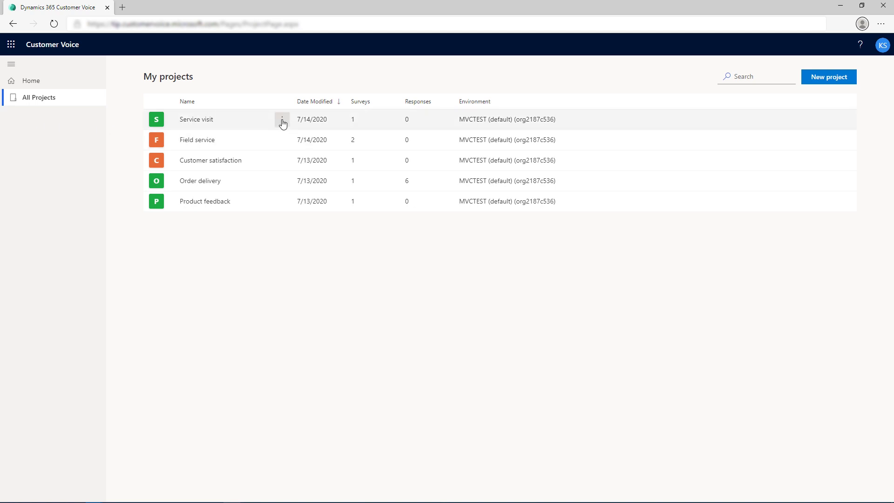
{"action": "left_click", "coordinate": [282, 121]}
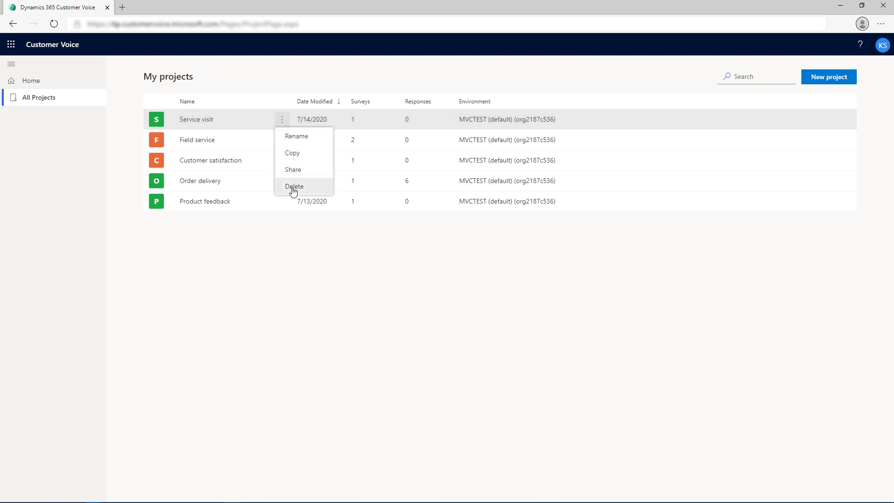
{"action": "left_click", "coordinate": [287, 223]}
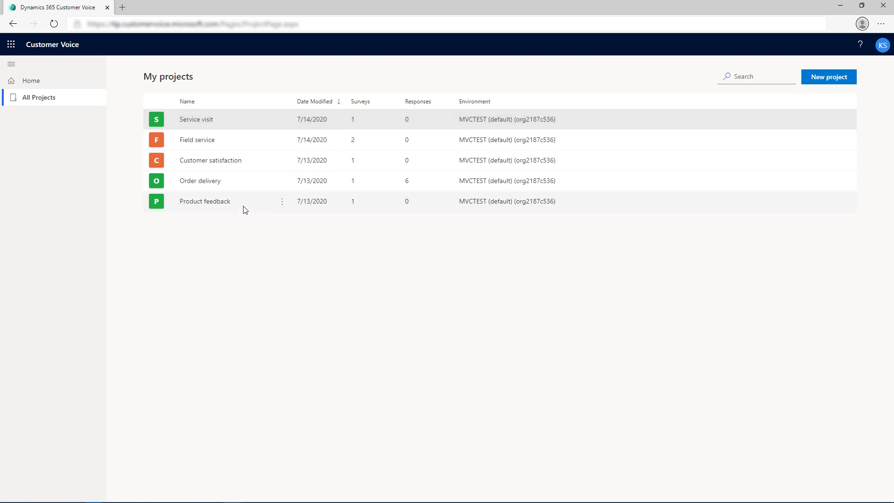
{"action": "left_click", "coordinate": [208, 186]}
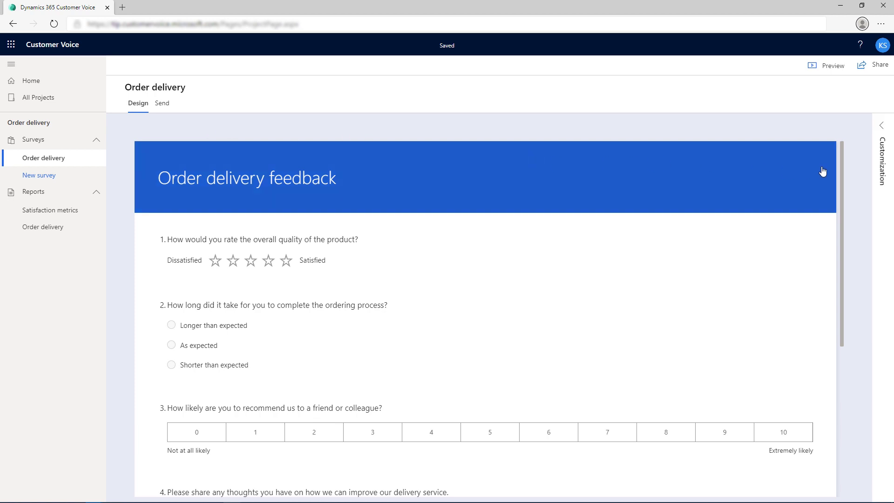
Expand the survey's Customization pane and step through Branching, Languages and Branding.
{"action": "left_click_drag", "start_coordinate": [843, 169], "coordinate": [867, 337]}
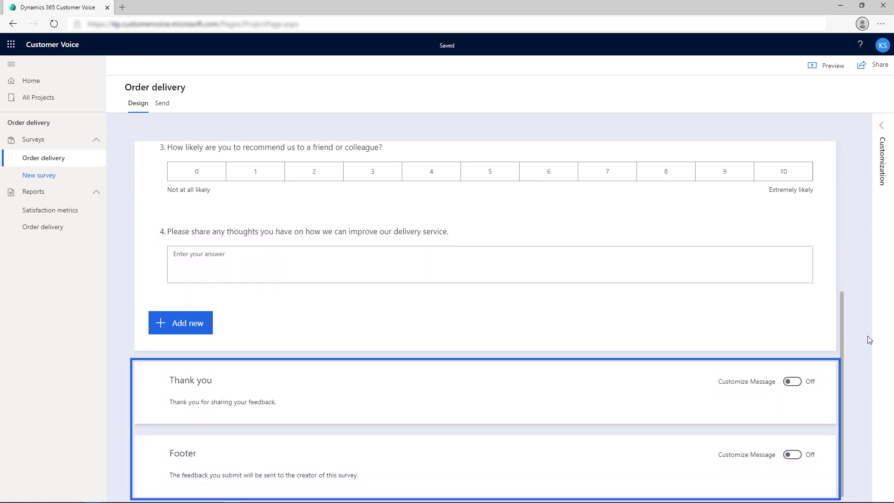
{"action": "left_click", "coordinate": [881, 126]}
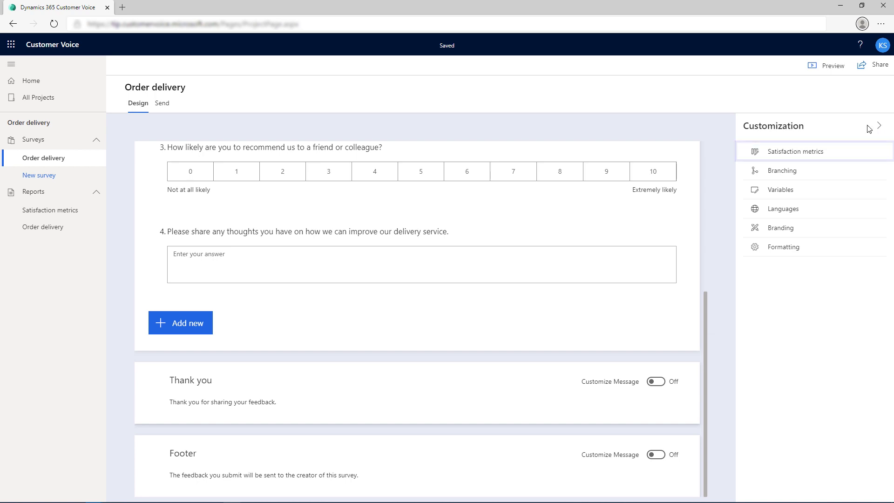
{"action": "key", "text": "Tab"}
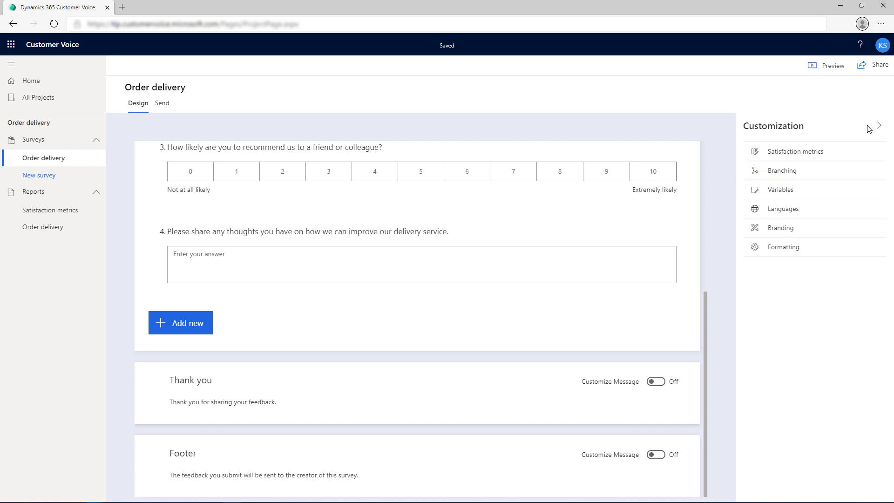
{"action": "key", "text": "Tab"}
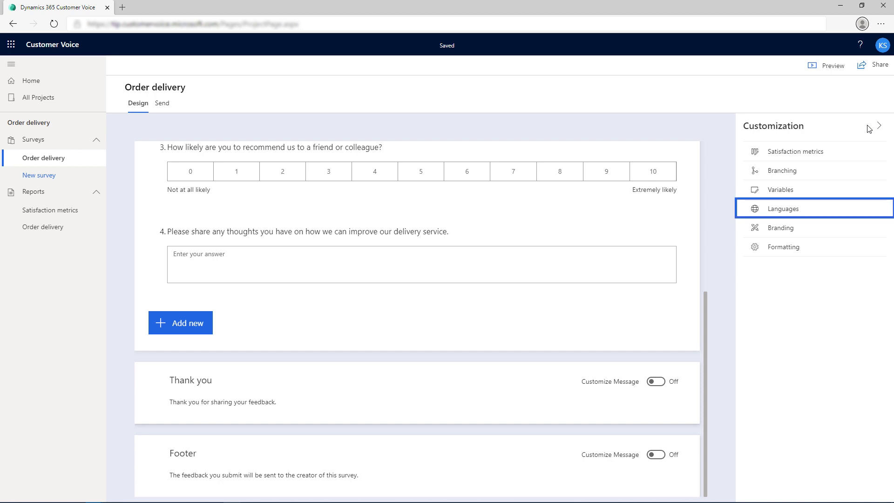
{"action": "key", "text": "Tab"}
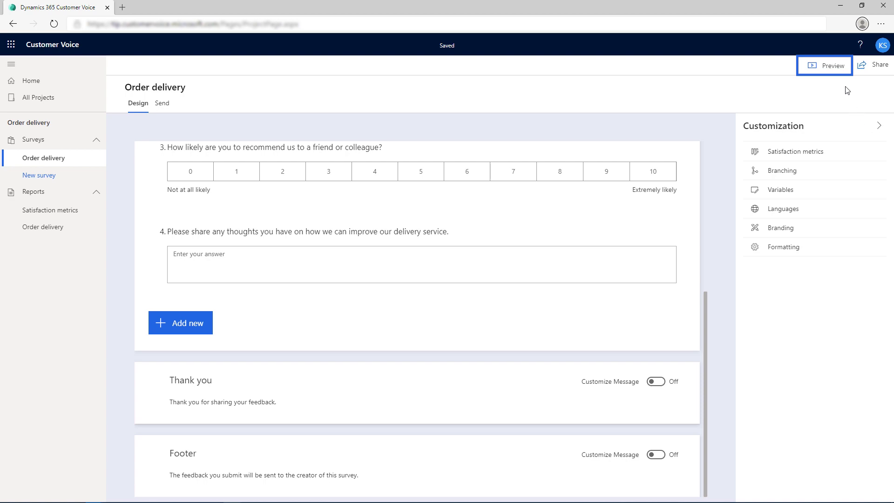
{"action": "left_click", "coordinate": [832, 65]}
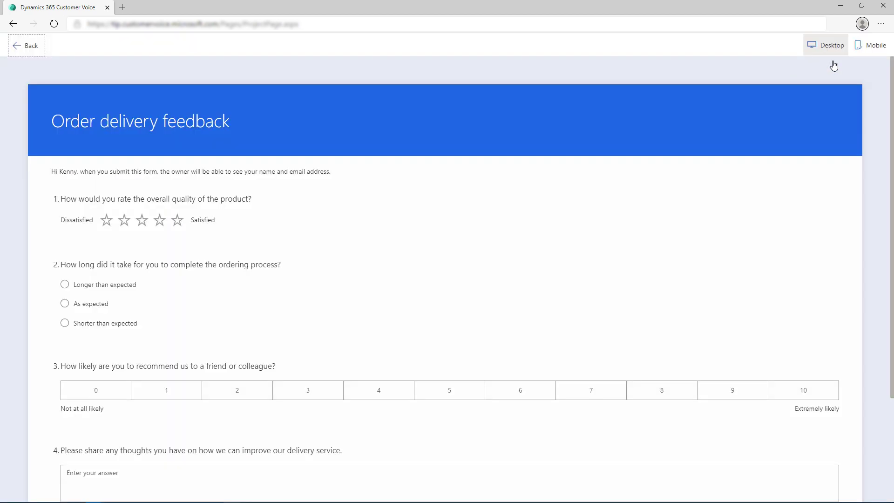
{"action": "scroll", "coordinate": [833, 66], "scroll_direction": "down", "scroll_amount": 3}
{"action": "scroll", "coordinate": [833, 66], "scroll_direction": "up", "scroll_amount": 3}
{"action": "left_click", "coordinate": [867, 44]}
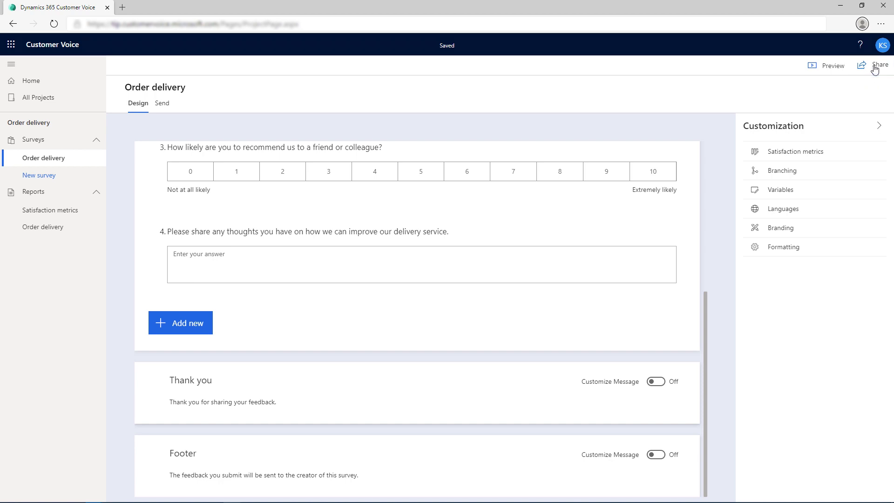
Check the survey's share link, then start an Email invitation from the Send tab.
{"action": "left_click", "coordinate": [875, 69]}
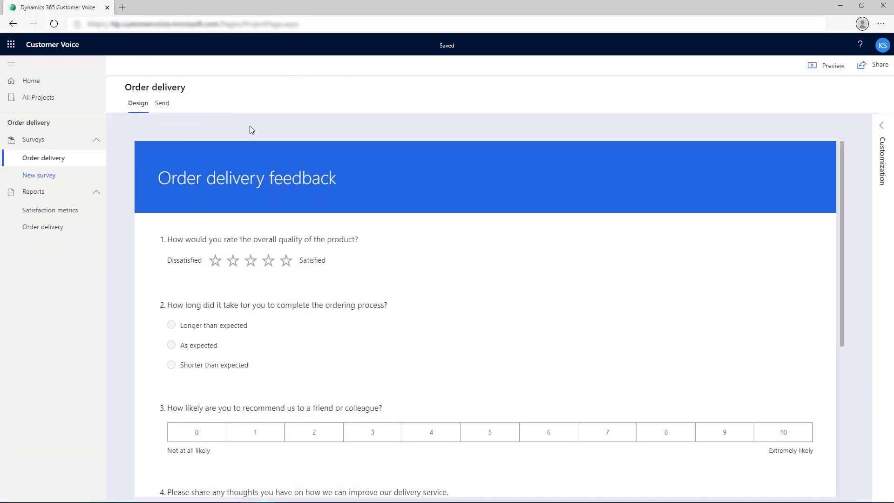
{"action": "left_click", "coordinate": [163, 112]}
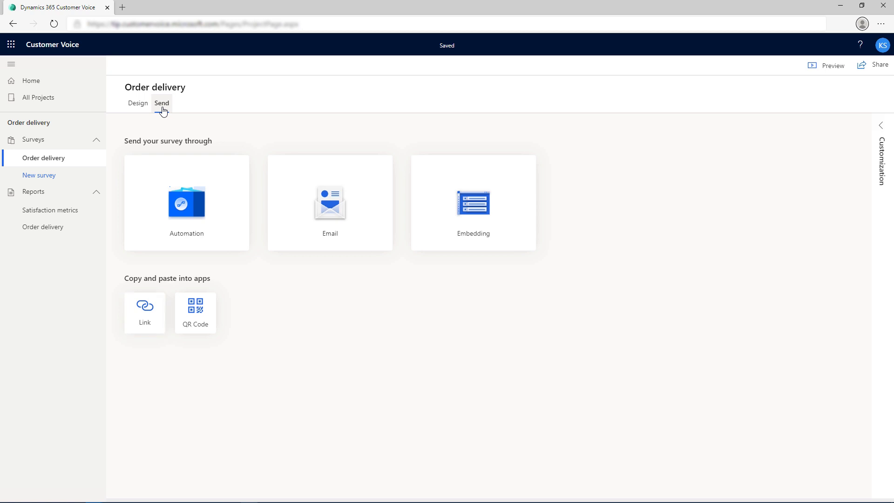
{"action": "left_click", "coordinate": [297, 186]}
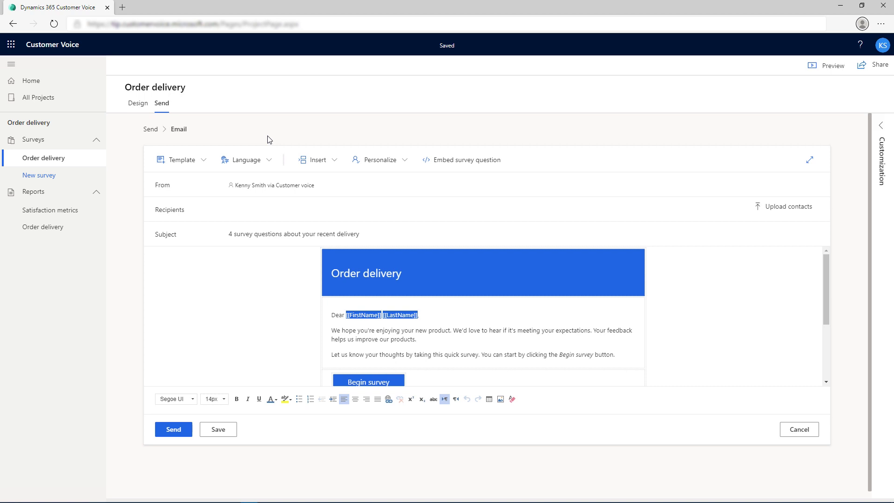
Review the email Template and Language choices, leaving both unchanged.
{"action": "left_click", "coordinate": [205, 160]}
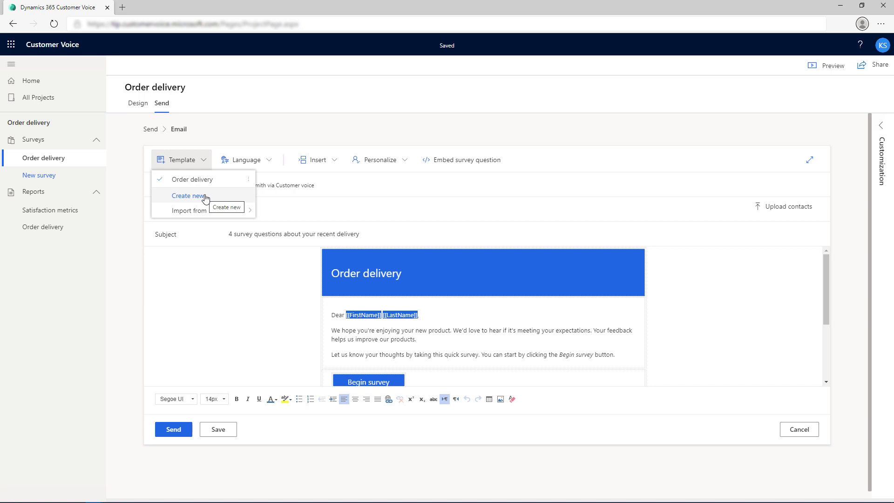
{"action": "mouse_move", "coordinate": [205, 213]}
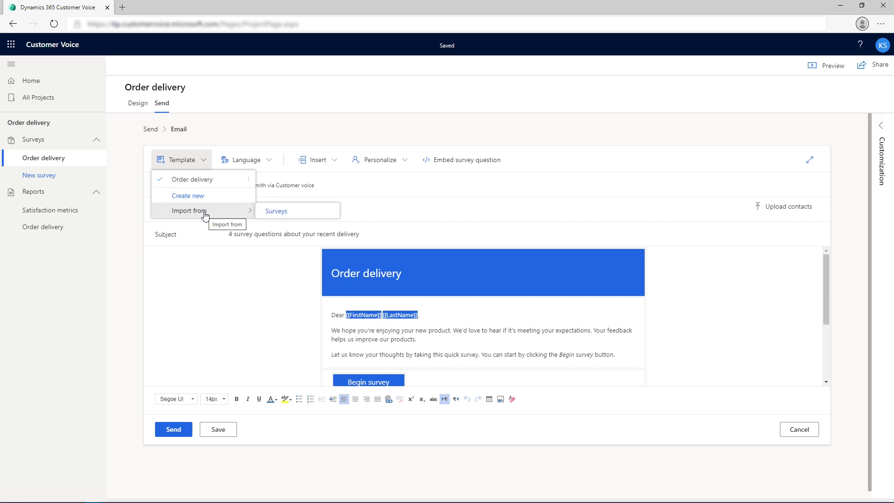
{"action": "left_click", "coordinate": [131, 234]}
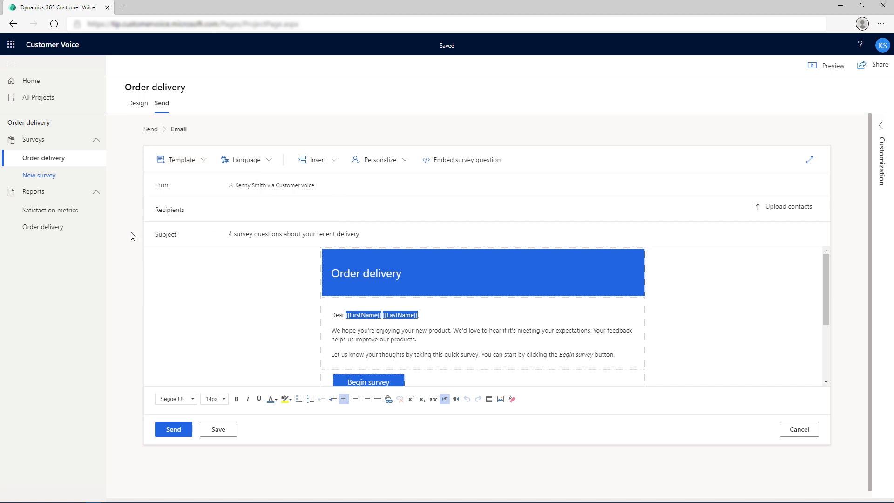
{"action": "left_click", "coordinate": [268, 161]}
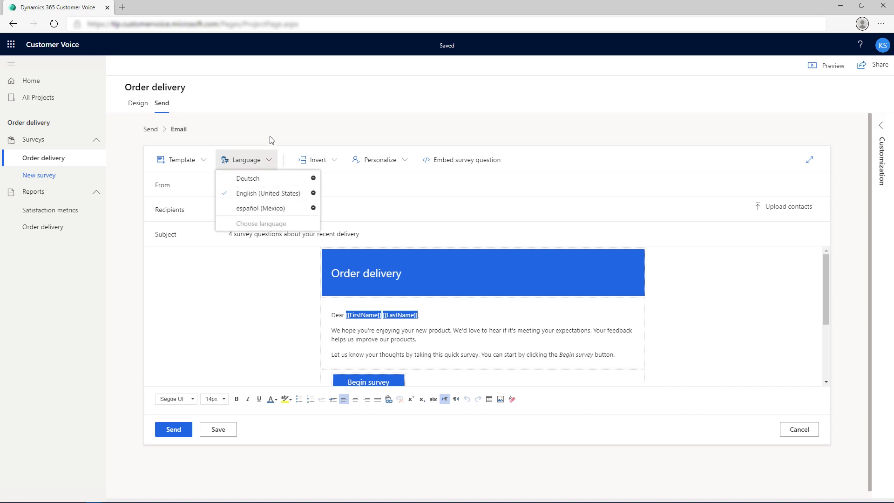
{"action": "left_click", "coordinate": [255, 164]}
Add the contact's e-mail address as the invitation's recipient.
{"action": "left_click", "coordinate": [238, 209]}
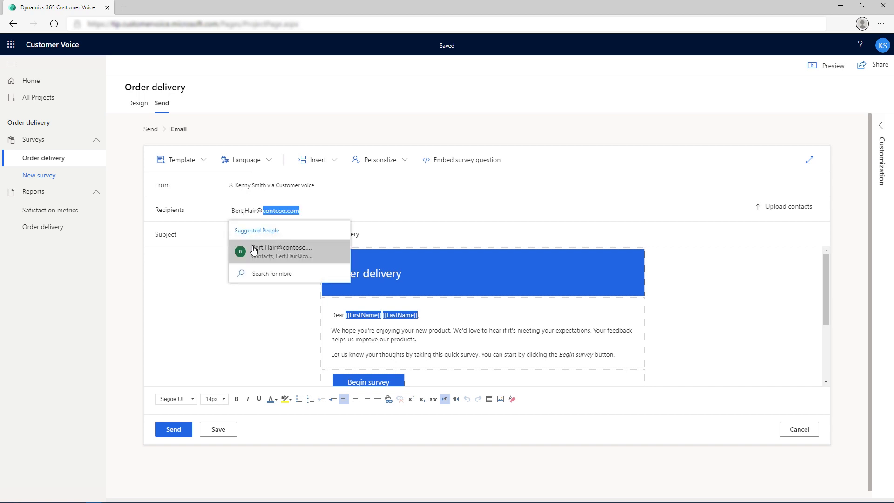
{"action": "left_click", "coordinate": [275, 251]}
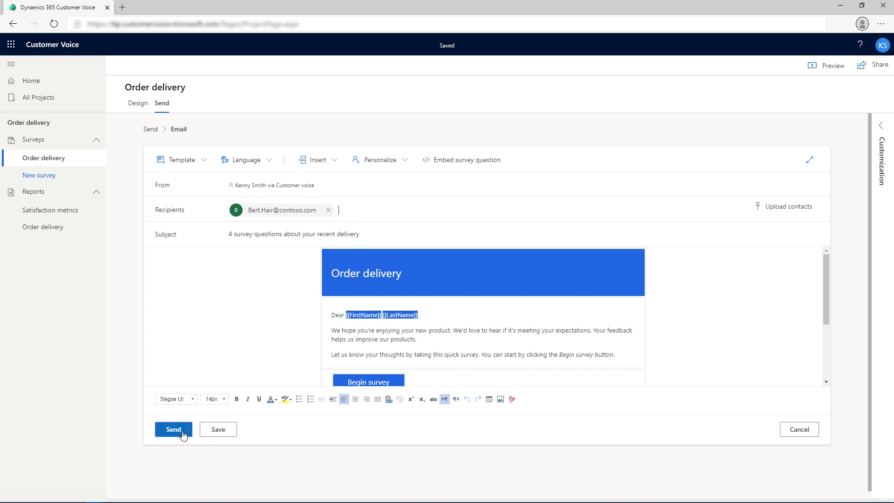
Send the invitation, then check the Resend options on the invites tracking summary.
{"action": "left_click", "coordinate": [174, 429]}
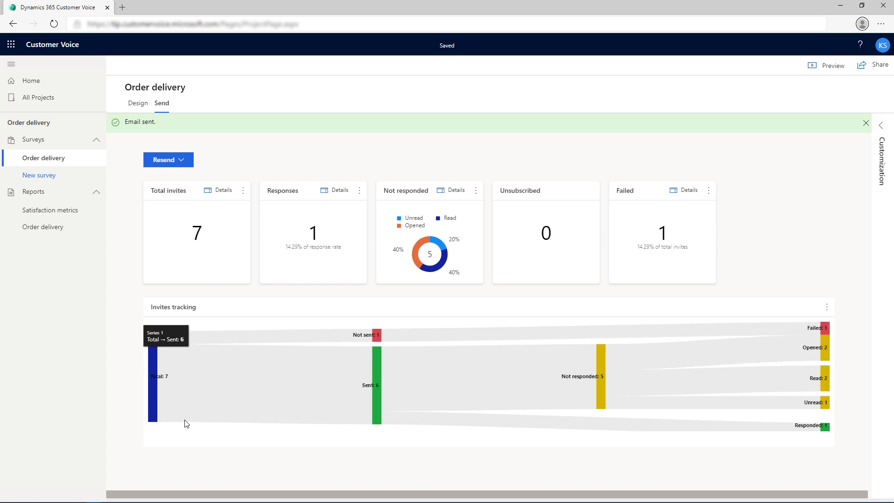
{"action": "left_click", "coordinate": [181, 161]}
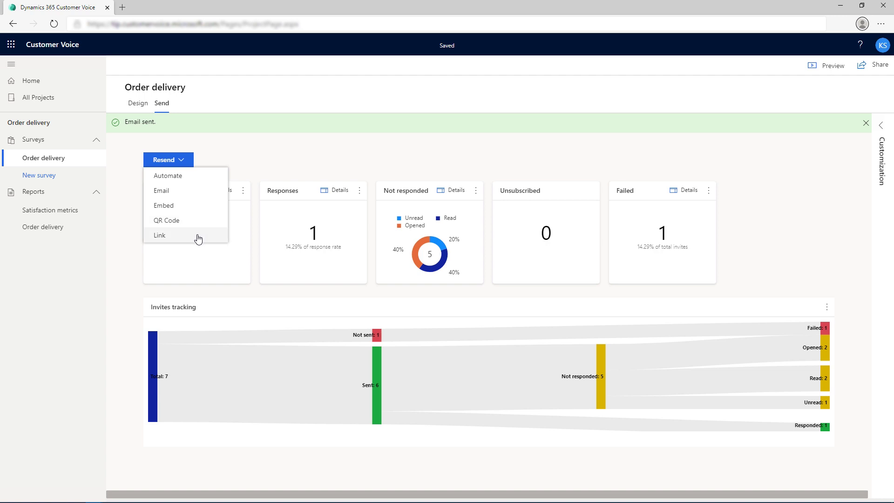
{"action": "left_click", "coordinate": [115, 284]}
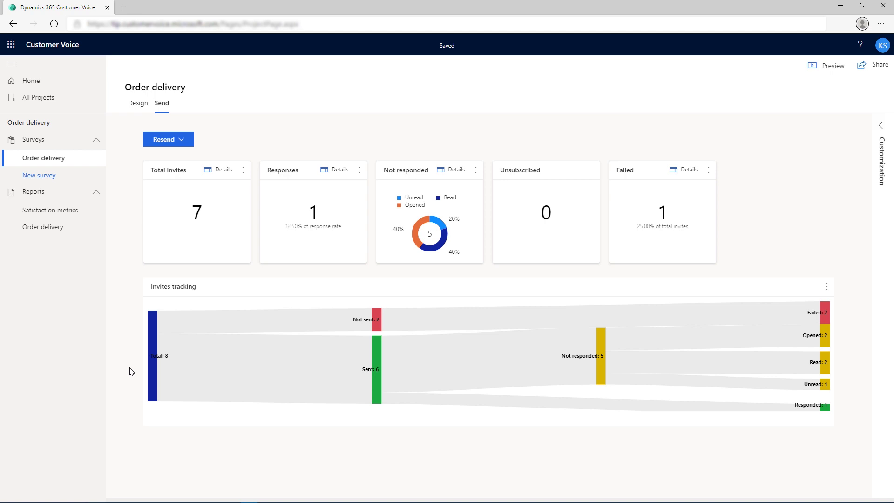
View one respondent's individual response in the Order delivery report, then return to the Order delivery project.
{"action": "left_click", "coordinate": [50, 231]}
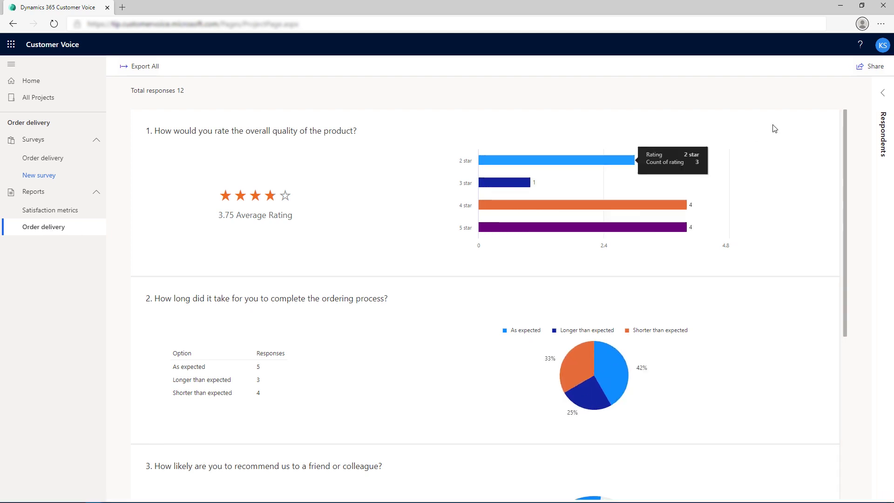
{"action": "left_click", "coordinate": [884, 94]}
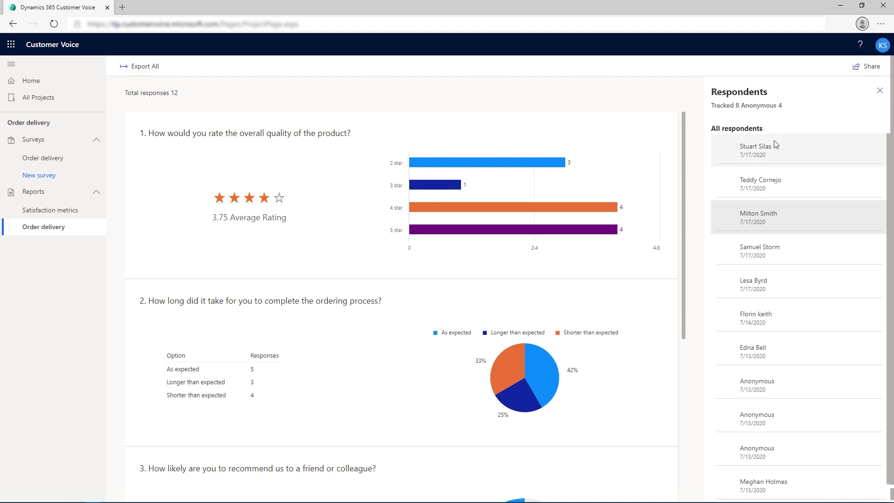
{"action": "double_click", "coordinate": [766, 146]}
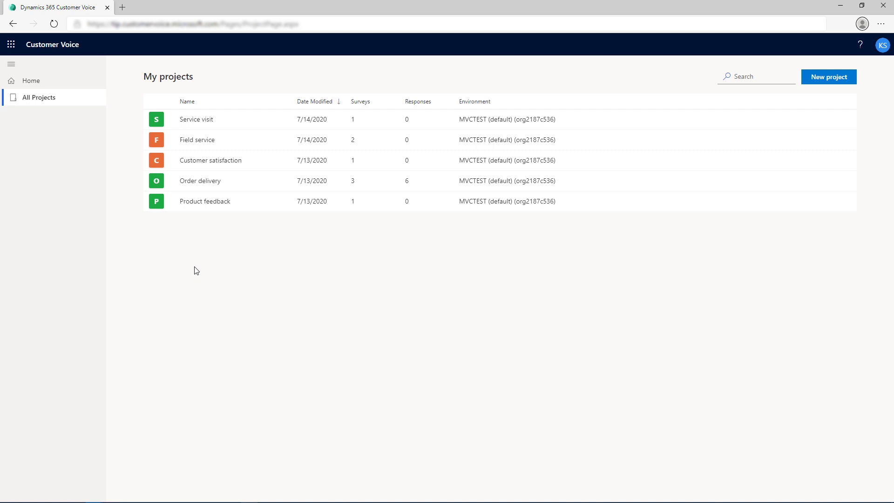
{"action": "left_click", "coordinate": [193, 184]}
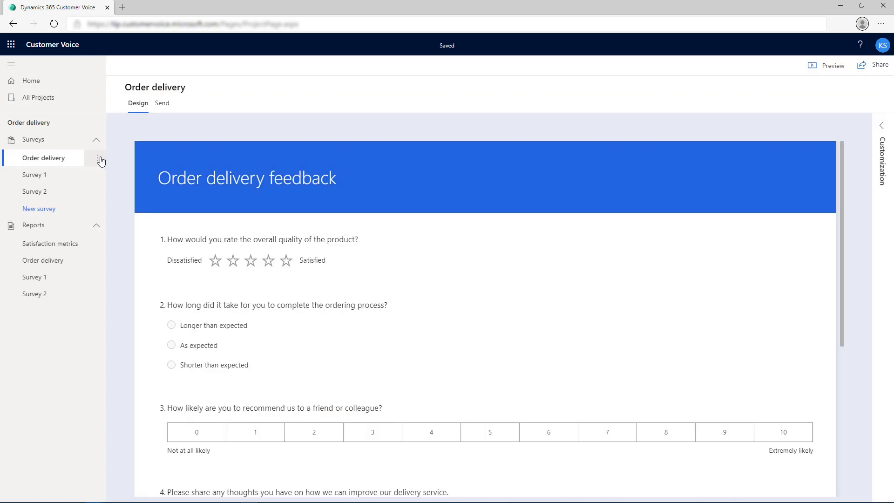
Move the Order delivery feedback survey into the Field service project.
{"action": "left_click", "coordinate": [101, 160]}
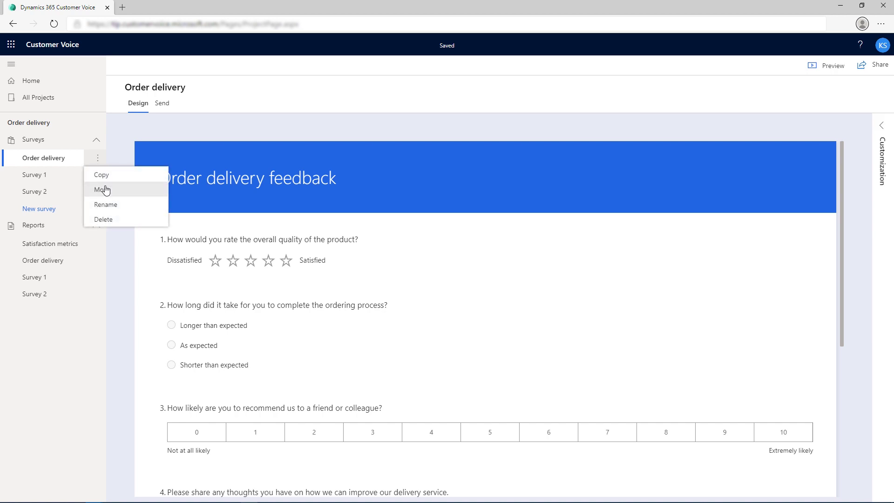
{"action": "left_click", "coordinate": [99, 186]}
{"action": "left_click", "coordinate": [339, 242]}
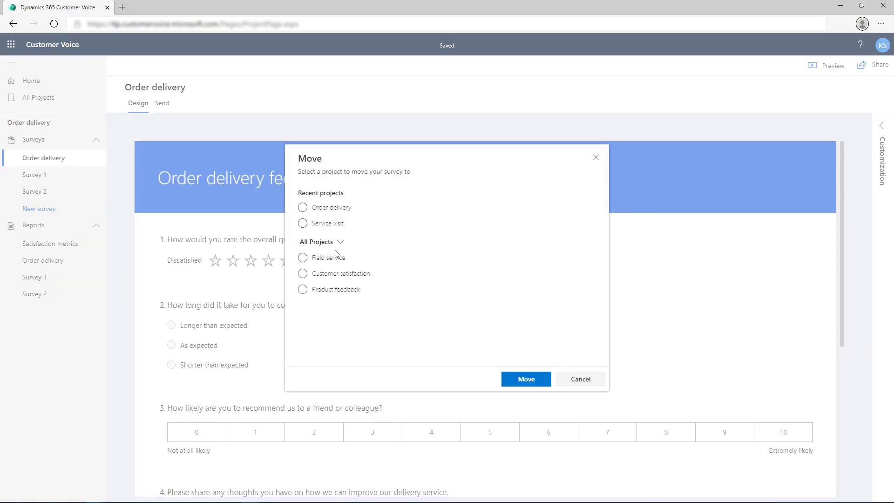
{"action": "left_click", "coordinate": [301, 260]}
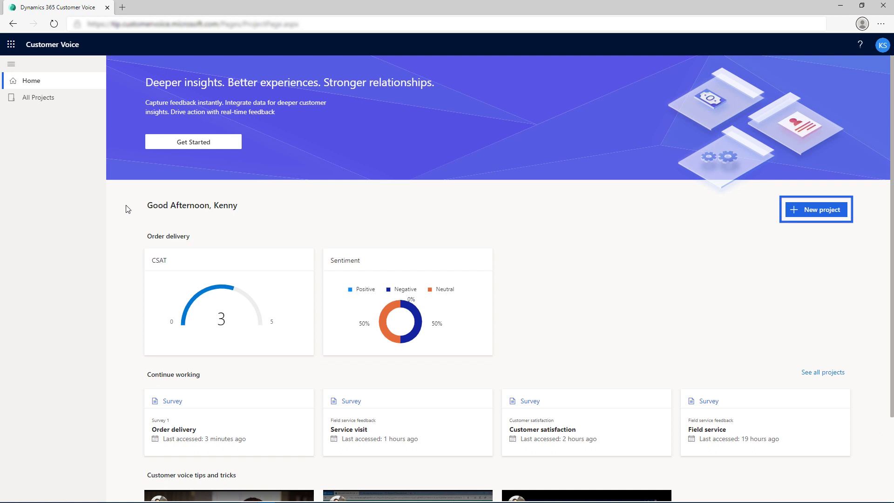
From All Projects, start a new project and highlight the Periodic customer feedback template.
{"action": "left_click", "coordinate": [42, 99]}
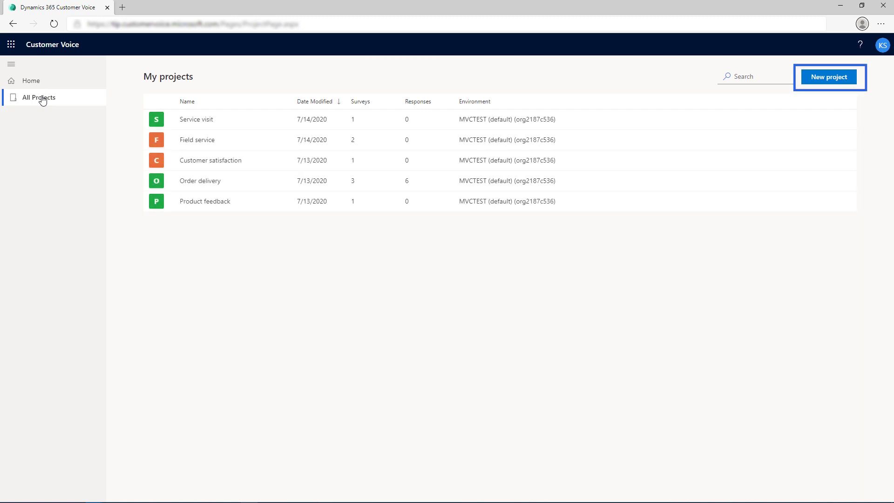
{"action": "left_click", "coordinate": [827, 78]}
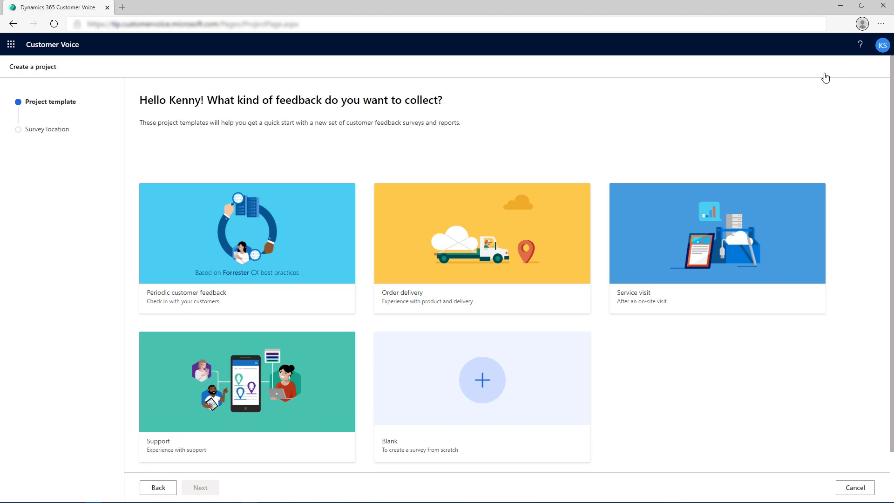
{"action": "key", "text": "Tab"}
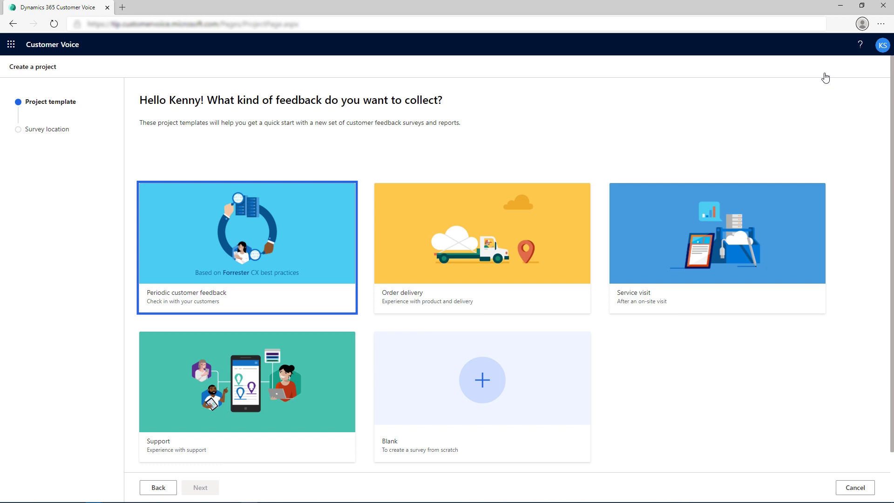
Preview the Order delivery and Service visit templates, then choose Service visit.
{"action": "left_click", "coordinate": [825, 78]}
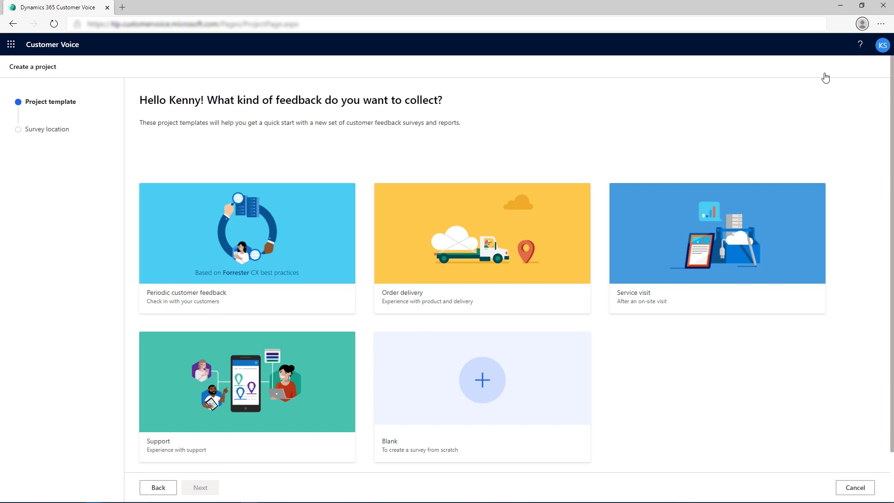
{"action": "key", "text": "Tab"}
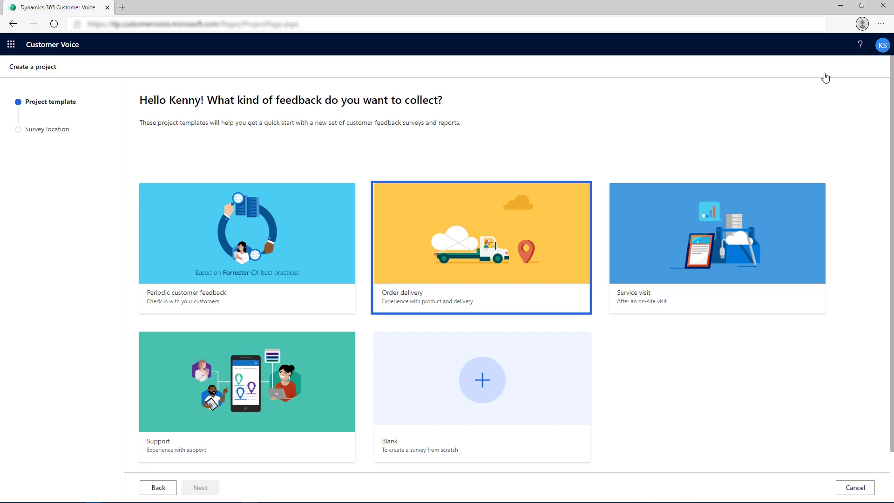
{"action": "left_click", "coordinate": [824, 78]}
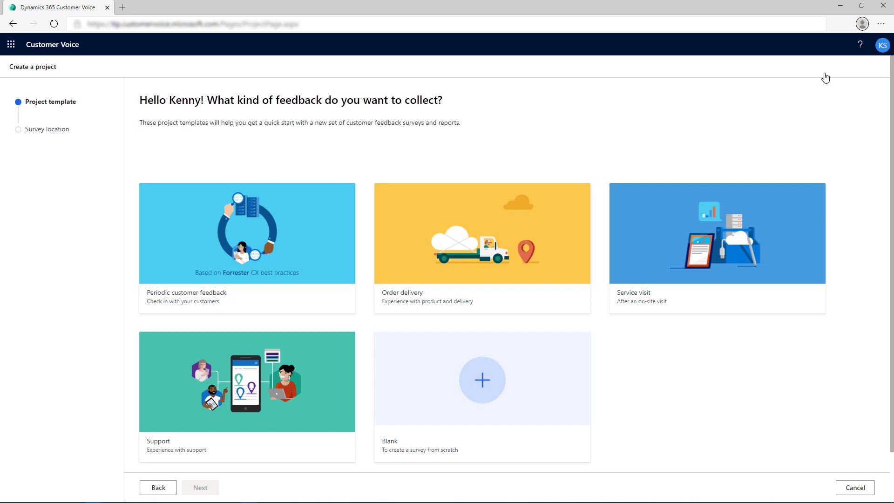
{"action": "key", "text": "Tab"}
{"action": "key", "text": "Tab"}
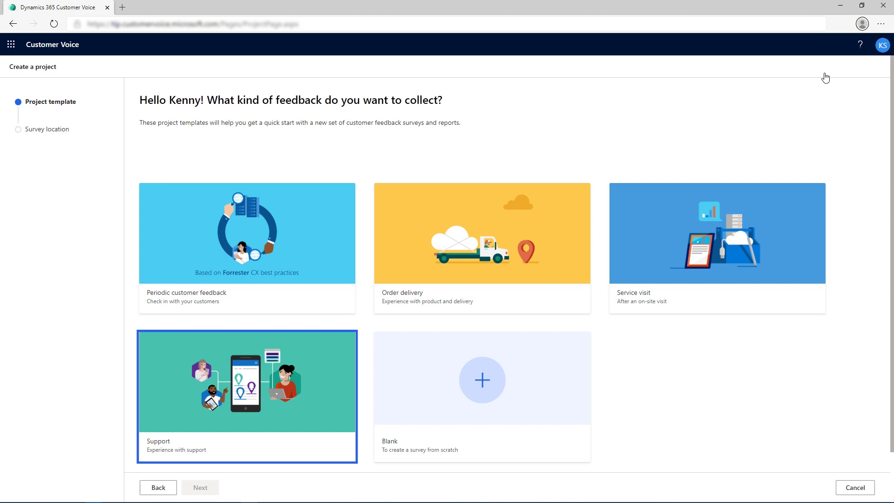
{"action": "left_click", "coordinate": [824, 78]}
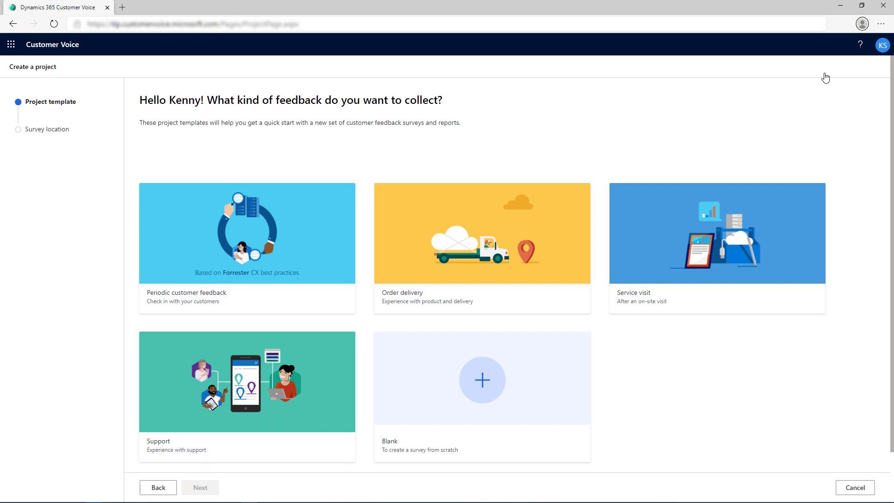
{"action": "left_click", "coordinate": [737, 214]}
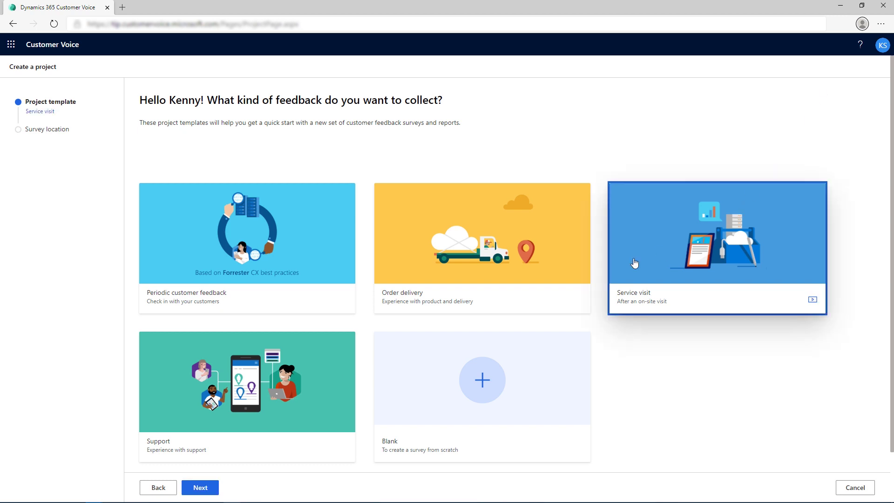
Create the Service visit project in MVCTEST (default), review Field service feedback, and add a survey.
{"action": "left_click", "coordinate": [199, 488]}
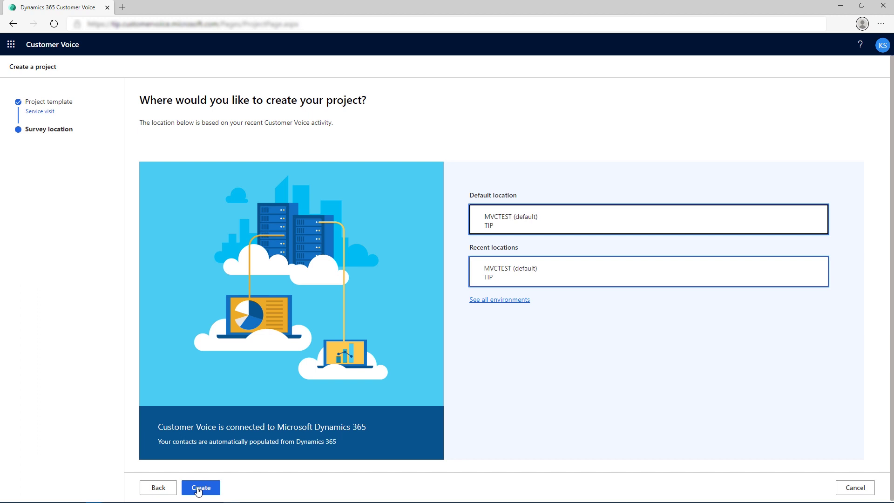
{"action": "left_click", "coordinate": [199, 489]}
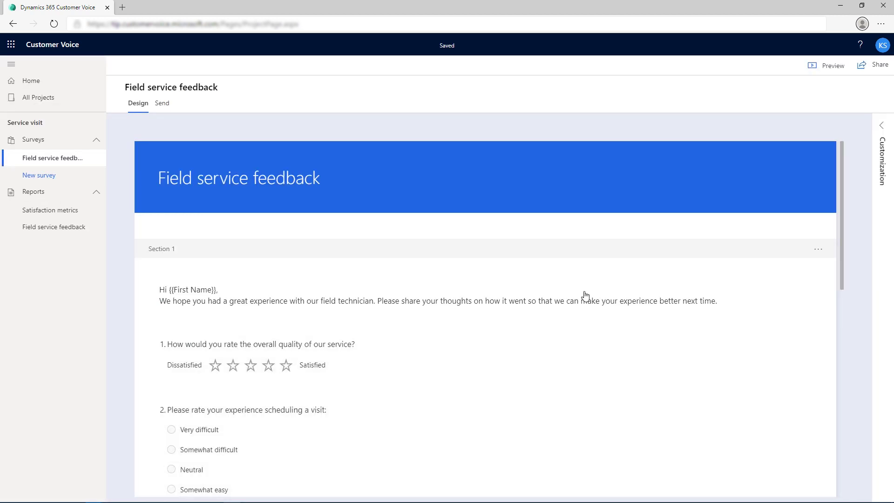
{"action": "scroll", "coordinate": [846, 227], "scroll_direction": "down", "scroll_amount": 1}
{"action": "scroll", "coordinate": [846, 227], "scroll_direction": "down", "scroll_amount": 10}
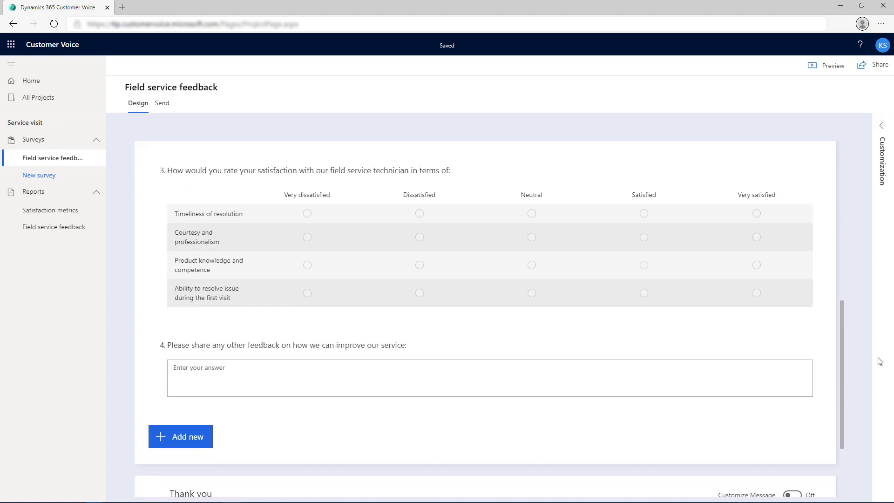
{"action": "scroll", "coordinate": [871, 289], "scroll_direction": "up", "scroll_amount": 11}
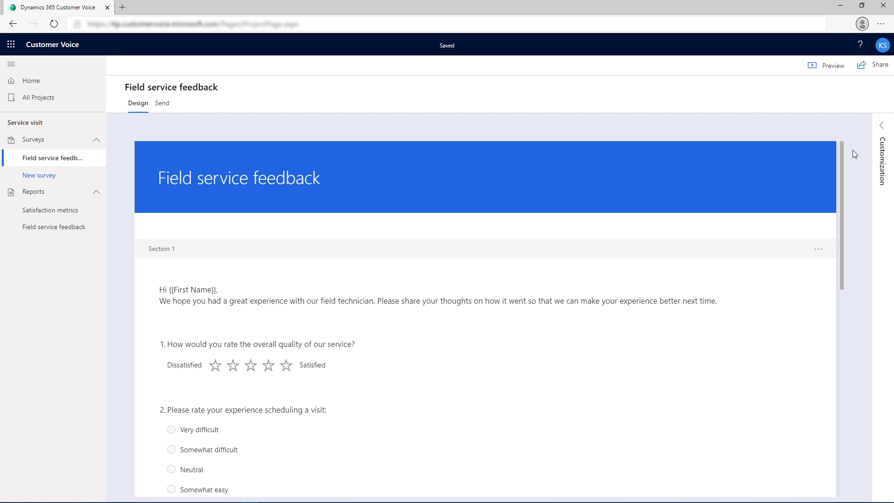
{"action": "left_click", "coordinate": [37, 175]}
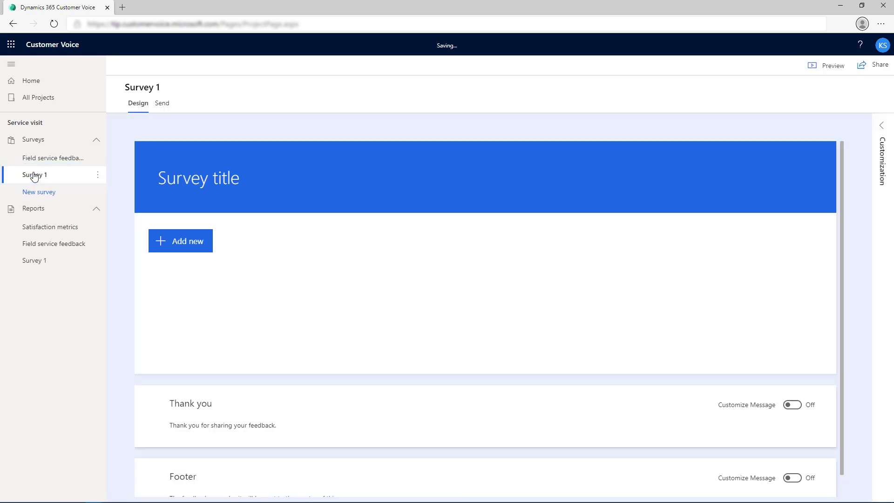
Title the survey 'Customer satisfaction feedback' and add a star-rating question about overall customer service experience.
{"action": "left_click", "coordinate": [198, 178]}
{"action": "type", "text": "Customer satisfaction feedback"}
{"action": "left_click", "coordinate": [180, 233]}
{"action": "left_click", "coordinate": [326, 231]}
{"action": "type", "text": "Overall how would you rate "}
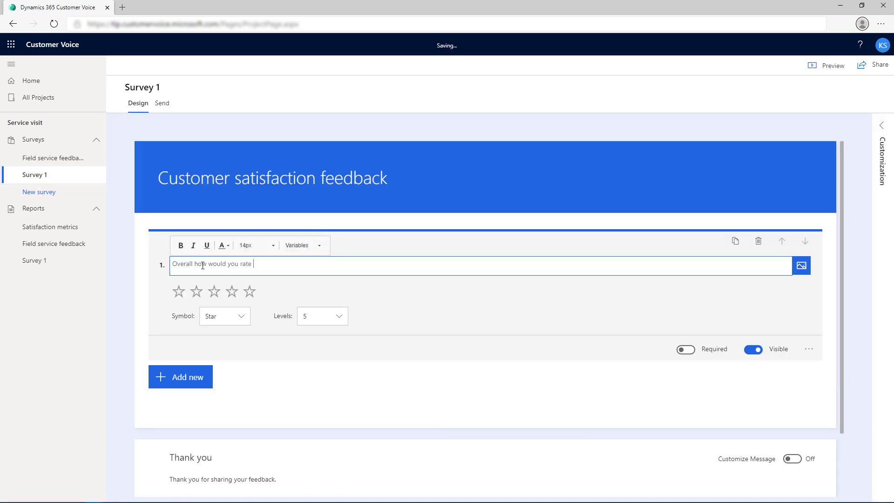
{"action": "type", "text": "your experience with our customer service?"}
Add a choice question with options Product Knowledge, Responsiveness and Communication.
{"action": "left_click", "coordinate": [181, 376]}
{"action": "left_click", "coordinate": [205, 376]}
{"action": "type", "text": "Which feature influenced your rati"}
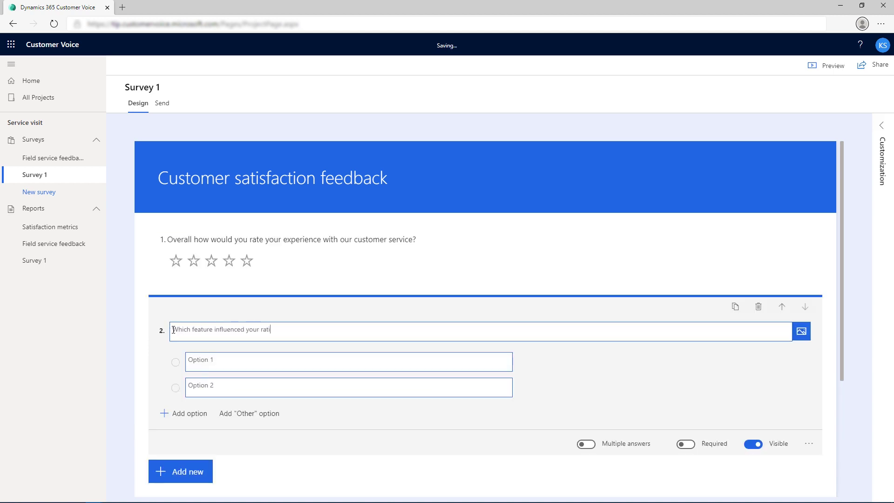
{"action": "type", "text": "ng the most"}
{"action": "left_click", "coordinate": [215, 361]}
{"action": "type", "text": "Product Knowledge"}
{"action": "left_click", "coordinate": [226, 387]}
{"action": "type", "text": "Responsiveness"}
{"action": "left_click", "coordinate": [186, 413]}
{"action": "type", "text": "Communication"}
Review the finished survey and bring up its Send options.
{"action": "scroll", "coordinate": [213, 479], "scroll_direction": "down", "scroll_amount": 1}
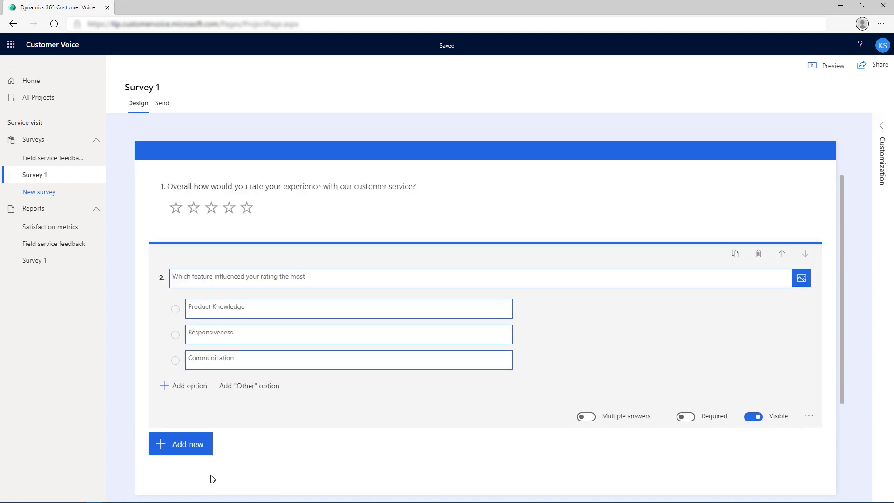
{"action": "scroll", "coordinate": [567, 244], "scroll_direction": "up", "scroll_amount": 1}
{"action": "left_click", "coordinate": [163, 104]}
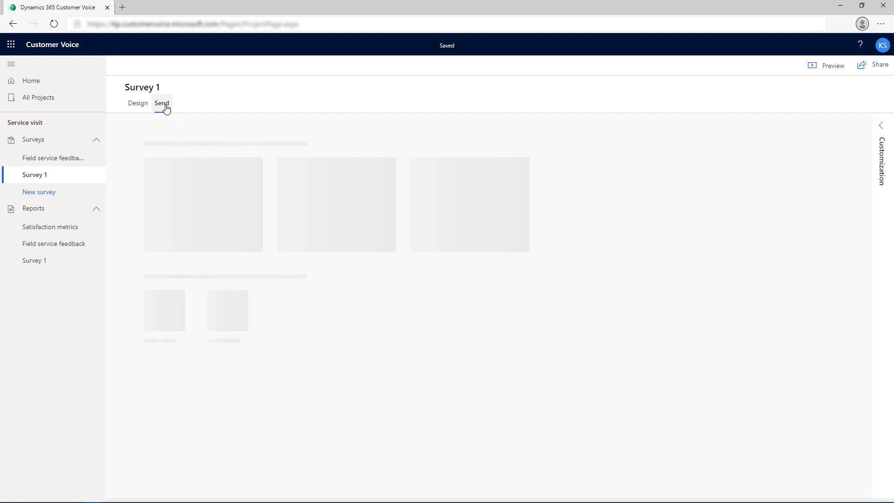